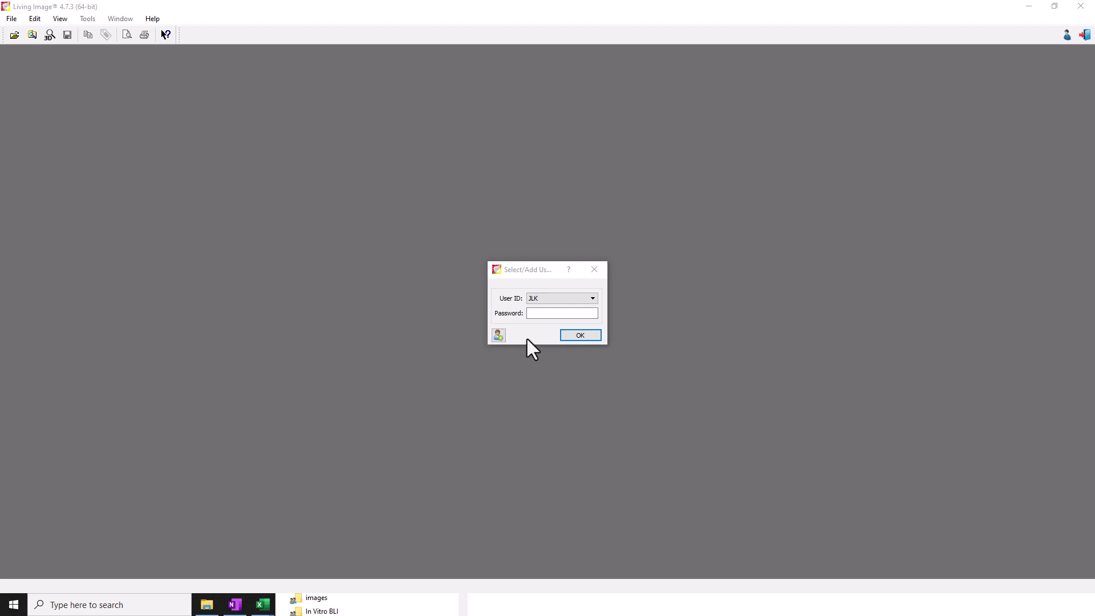
Log in with the preselected user ID.
click(579, 335)
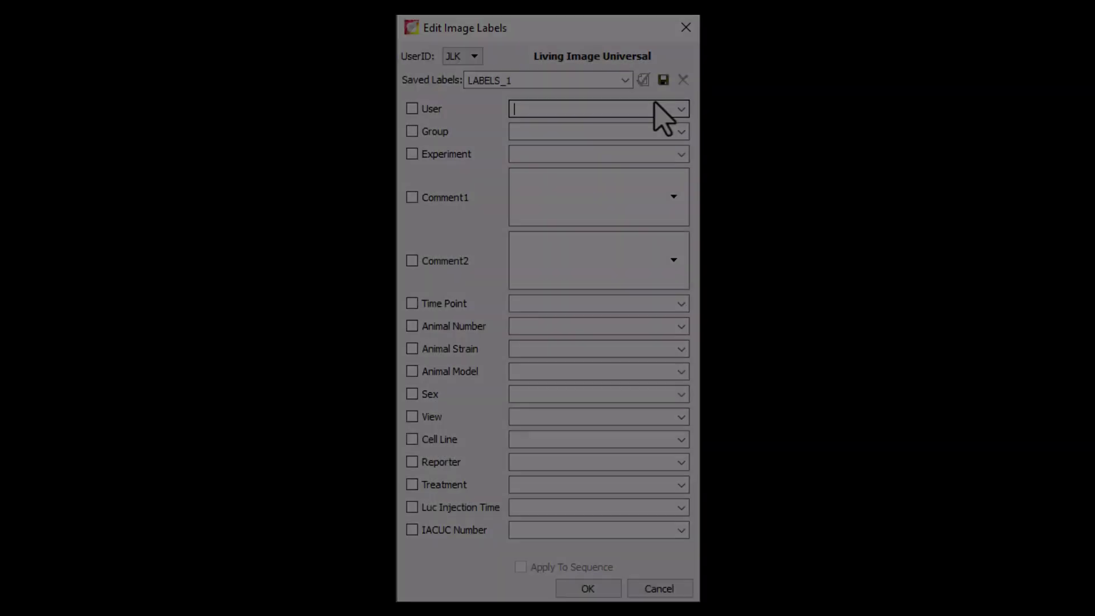
Fill in the image labels: Experiment "BLI in vitro test", Cell Line "U87", Reporter "firefly luciferase" and Luc Injection Time "12:10 pm".
click(603, 157)
text(BLI in vitro test)
key(Tab)
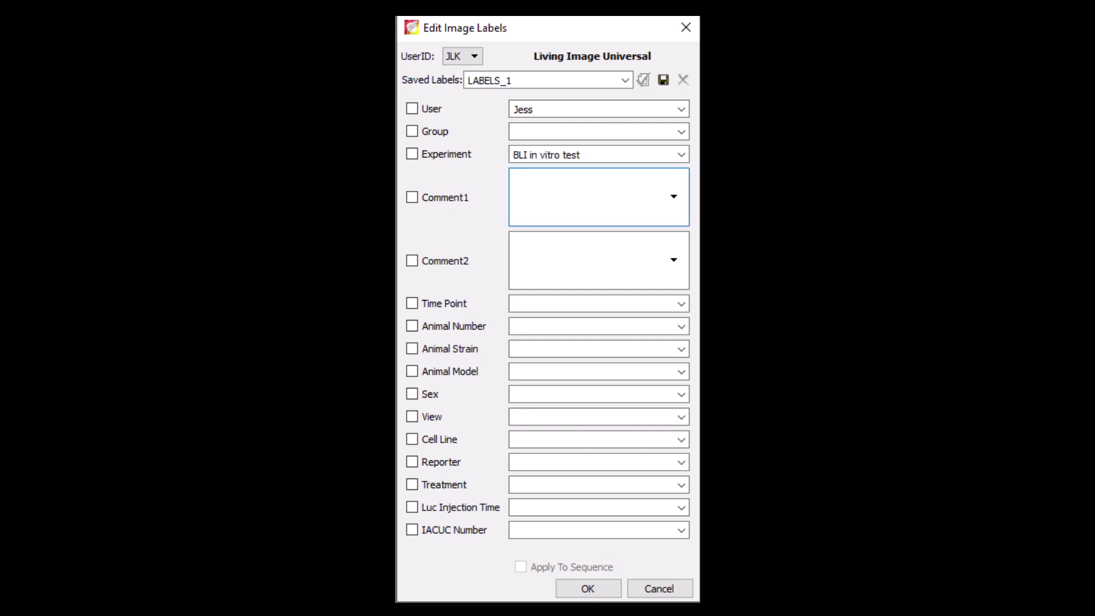
click(542, 440)
text(U87)
click(636, 460)
text(firefly luciferase)
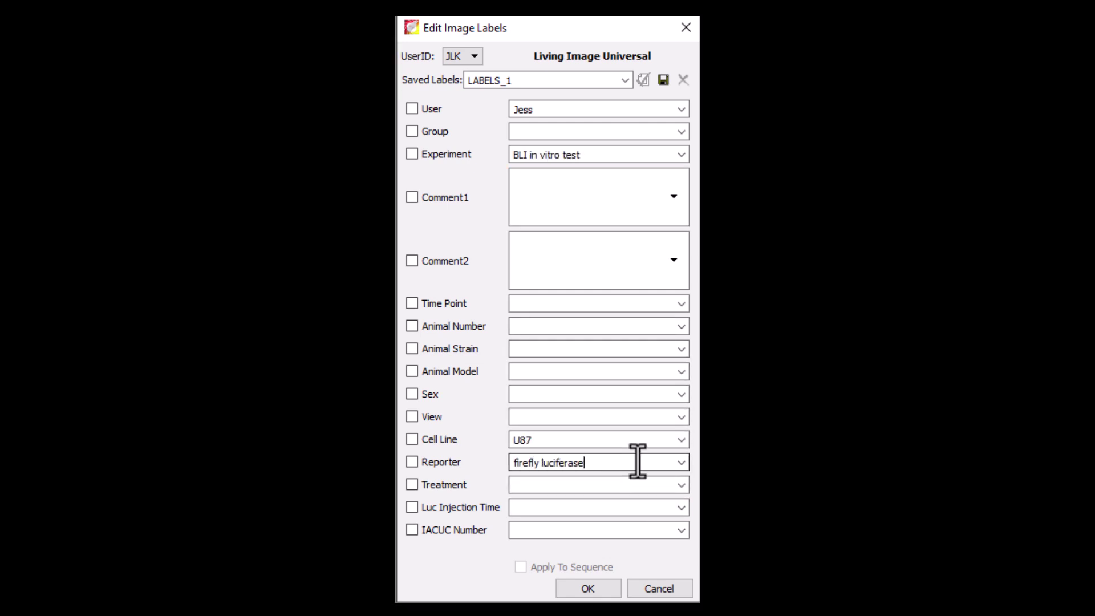
click(594, 506)
text(12:10 pm)
Enter the Comment1 label "Imaging 2:1 serial dilution, starting concentration 1x10^6 cells, includes media only and control (no Luc".
click(638, 217)
text(Imaging 2:1 serial dilution, starting concentration 1x10^6 cells, wells)
key(BackSpace)
key(BackSpace)
key(BackSpace)
key(BackSpace)
key(BackSpace)
key(BackSpace)
key(BackSpace)
text(, includes media only and control (no Luc)
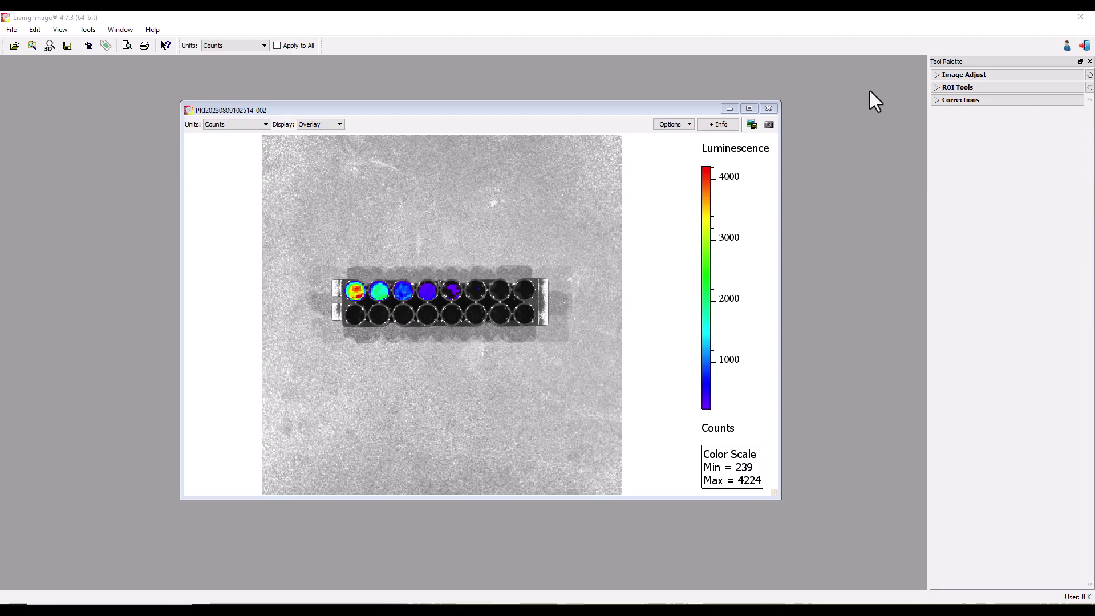
drag(658, 110, 683, 114)
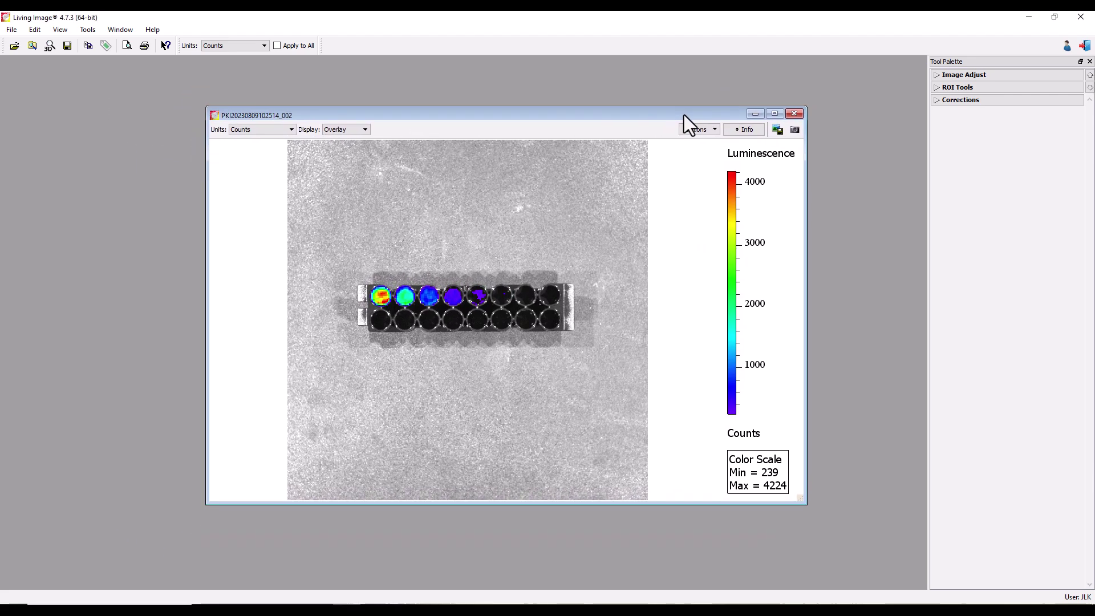
click(775, 114)
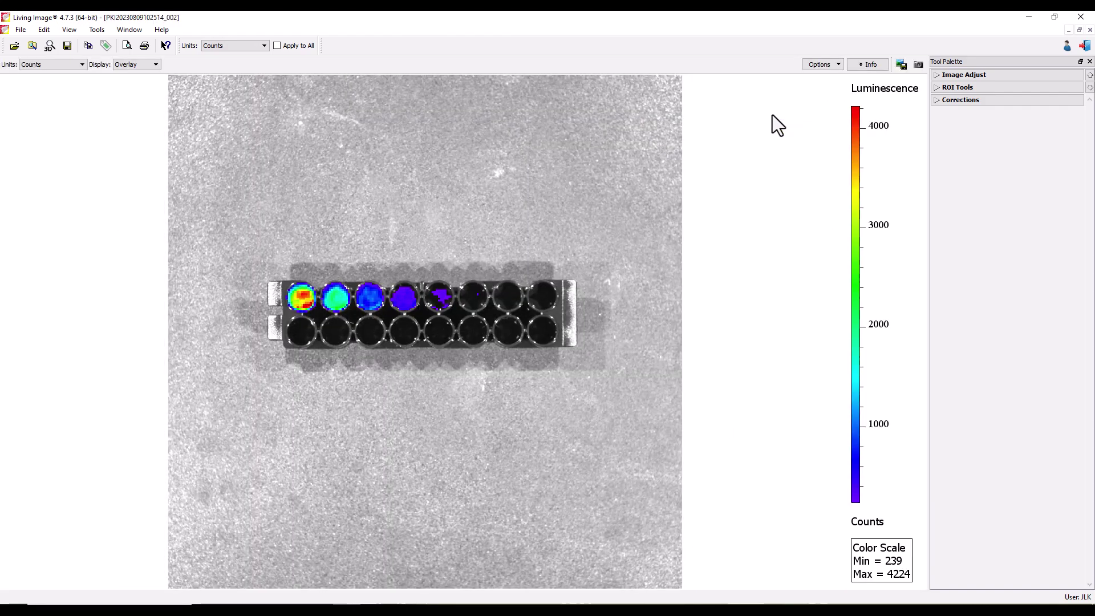
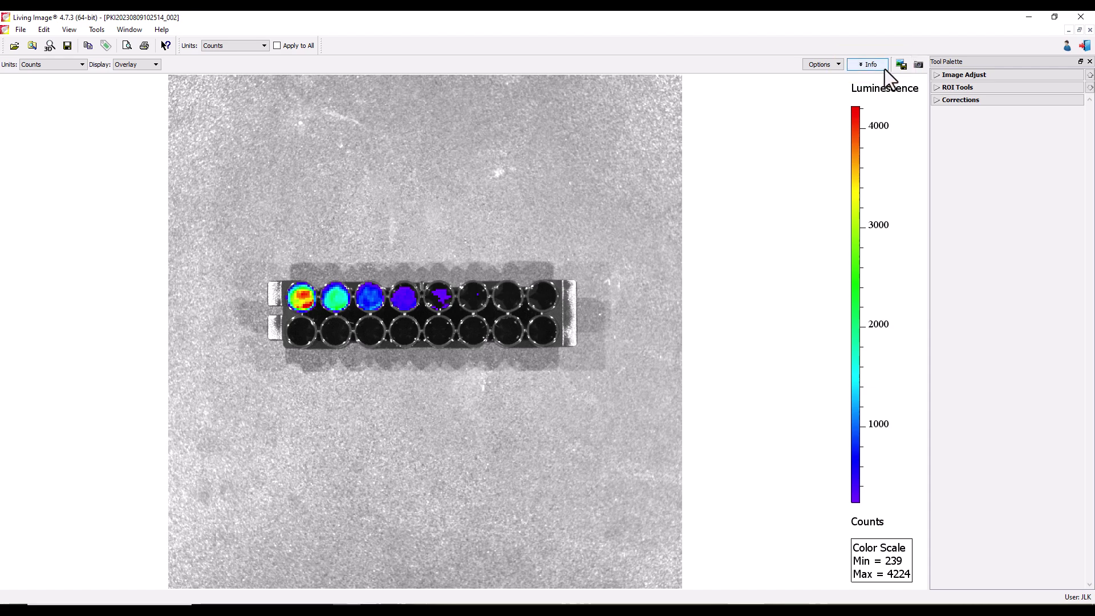
Examine the image's acquisition information and its saved image labels, accepting the labels as they are.
click(883, 67)
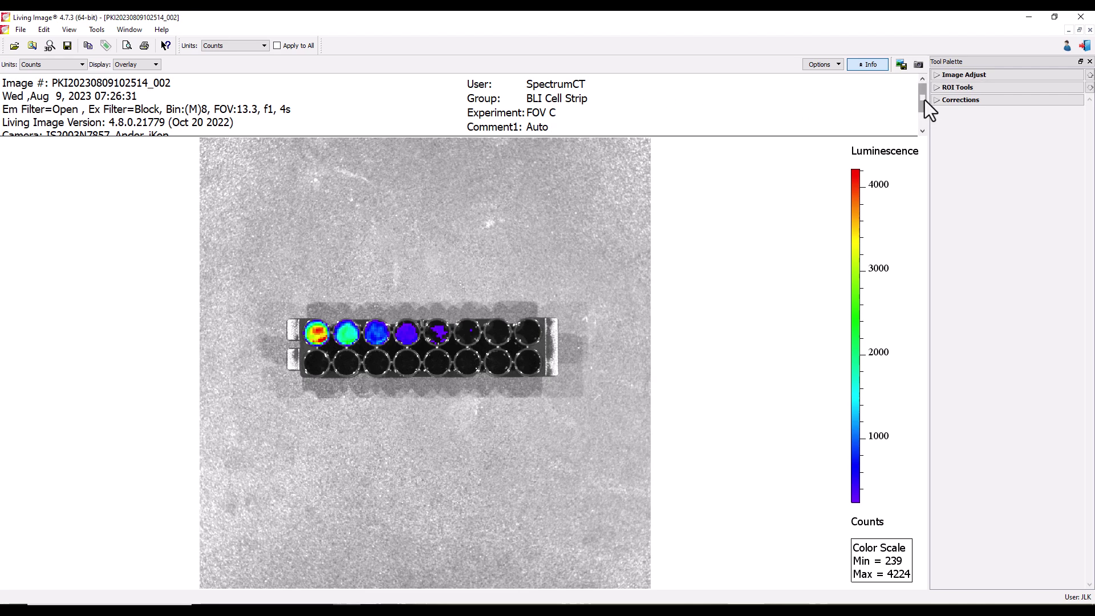
mouse_move(925, 100)
mouse_down()
mouse_move(925, 118)
mouse_move(926, 95)
mouse_up()
click(877, 67)
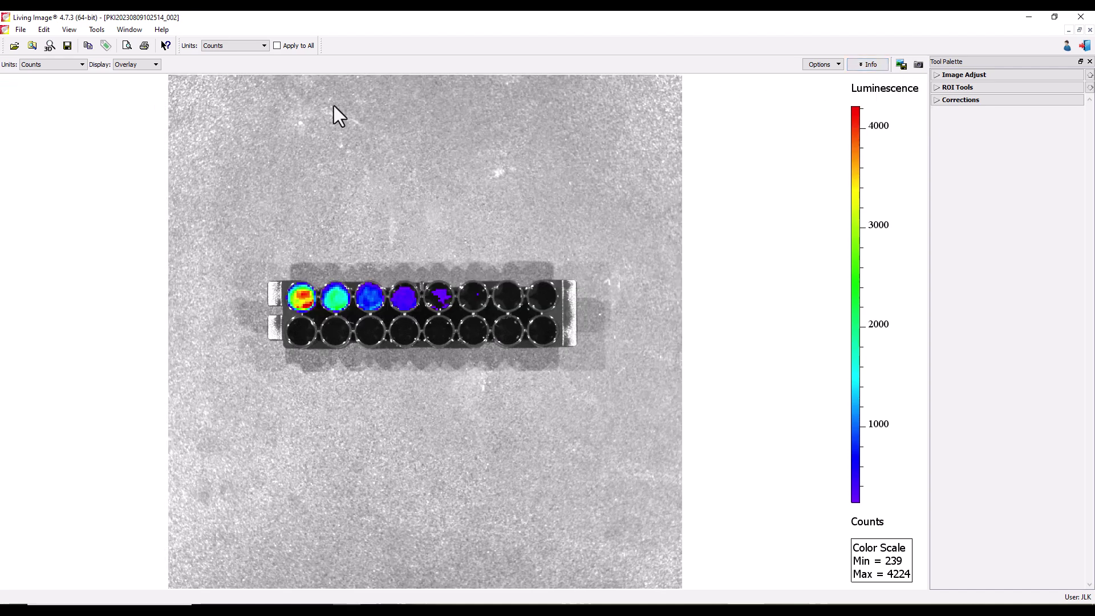
click(106, 46)
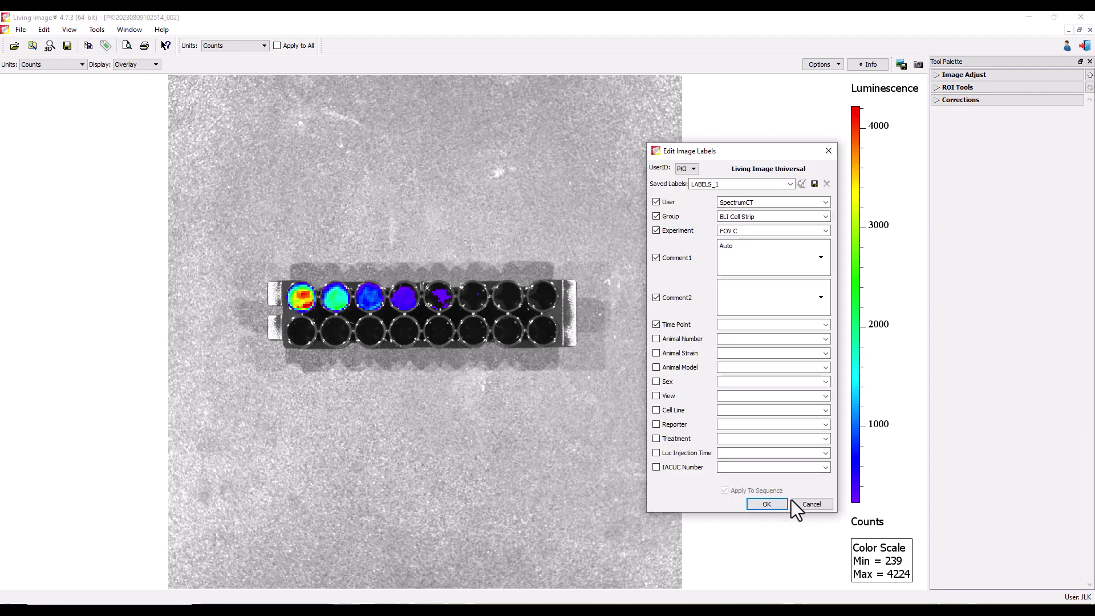
click(769, 506)
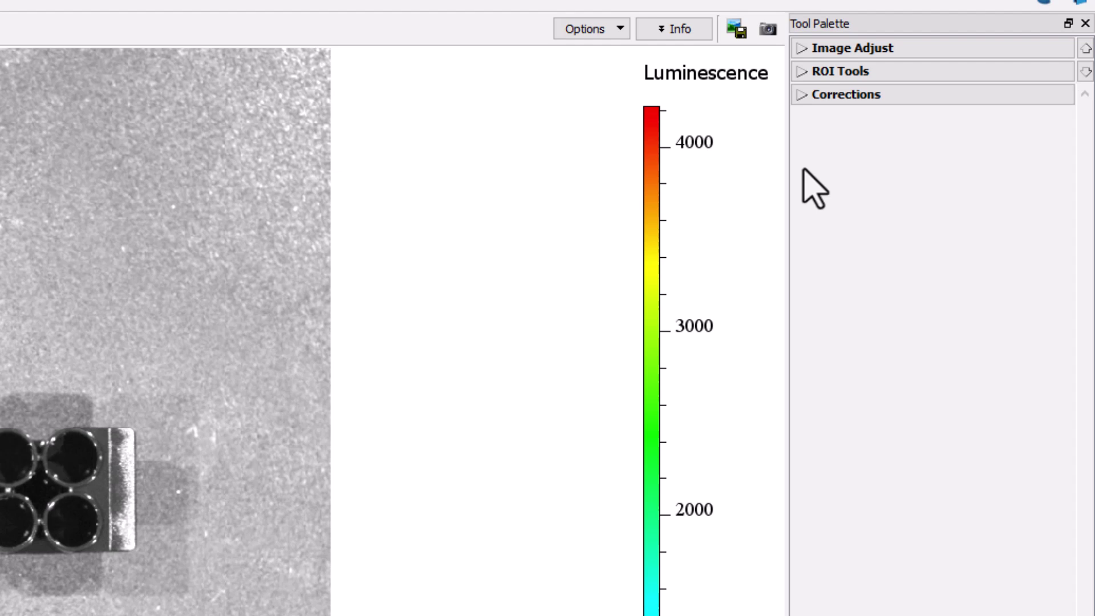
Examine the available image adjustment, ROI and correction settings one group after another.
click(1059, 56)
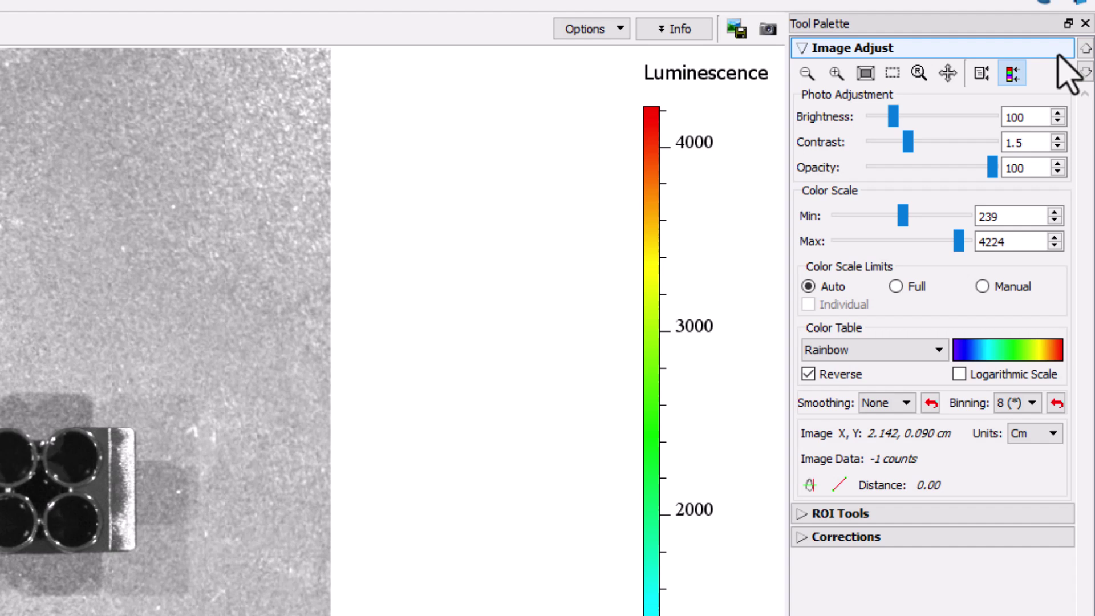
click(1058, 55)
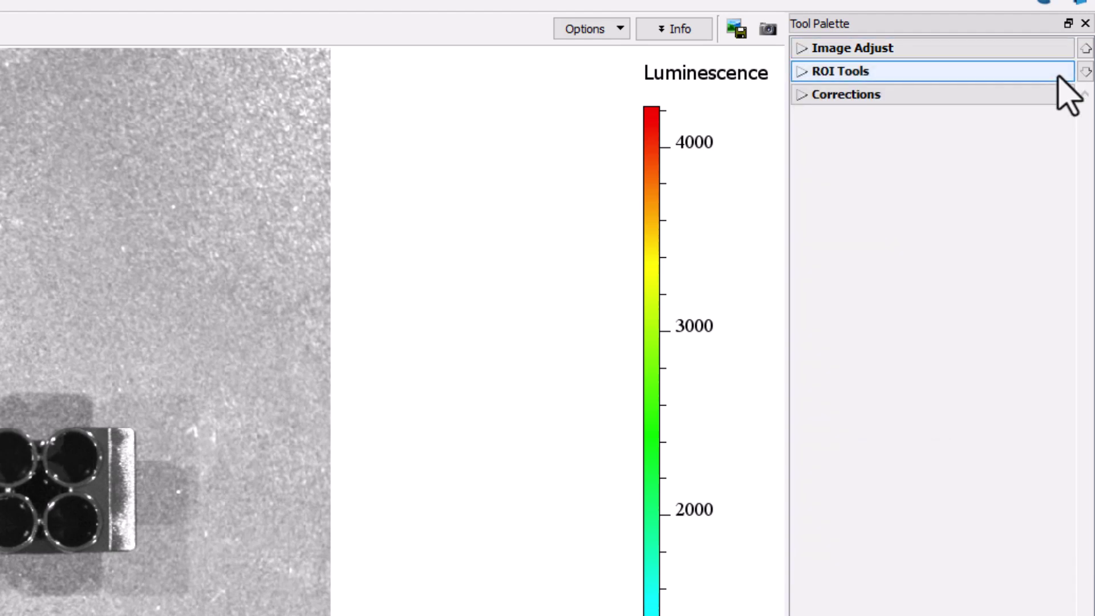
click(1061, 74)
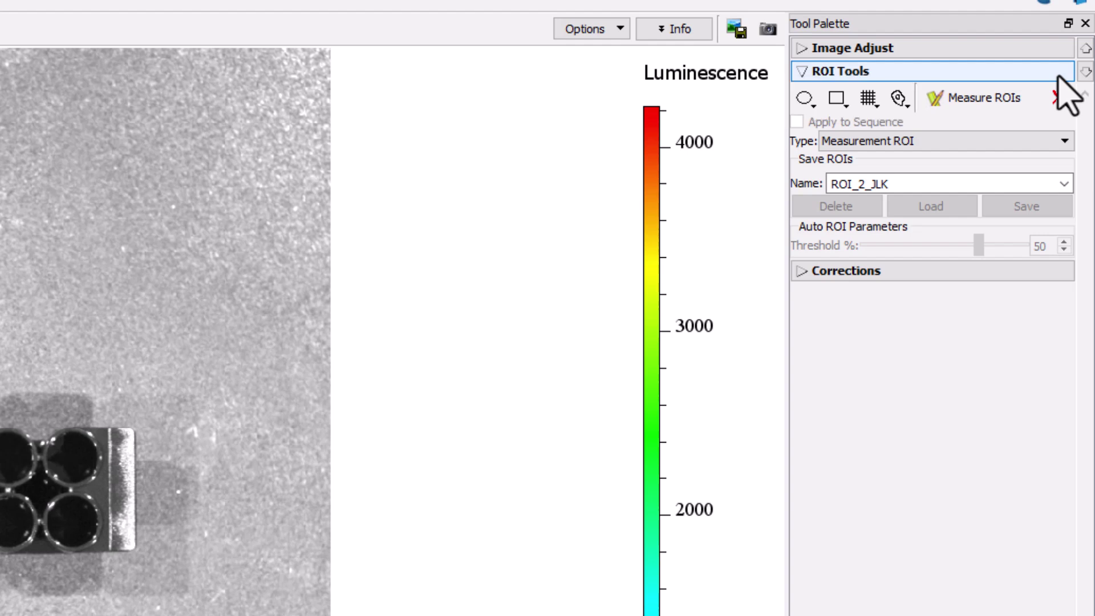
click(1058, 73)
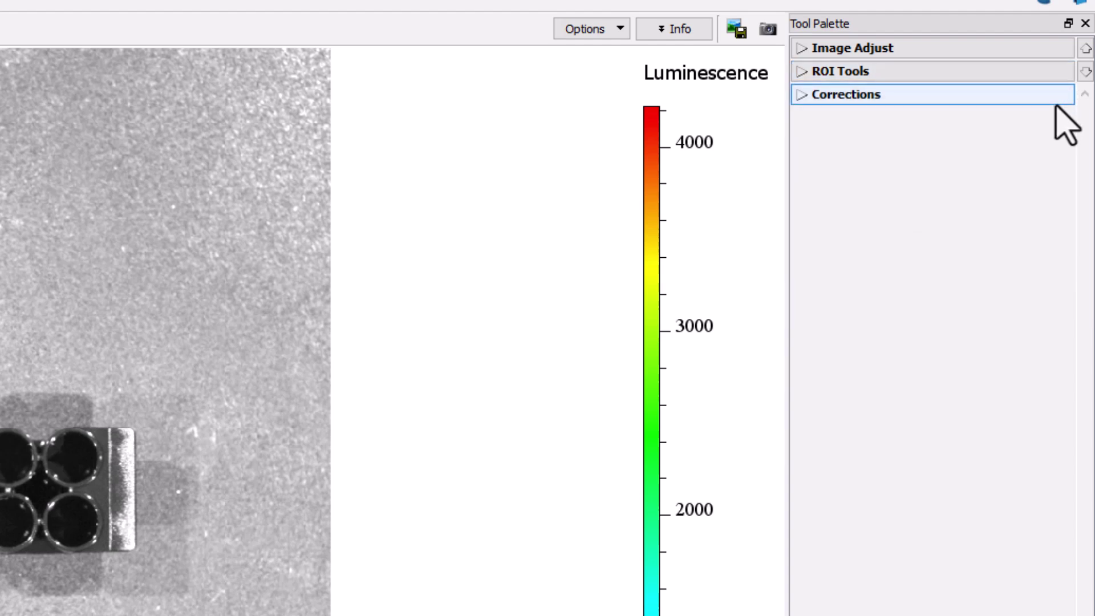
click(1055, 100)
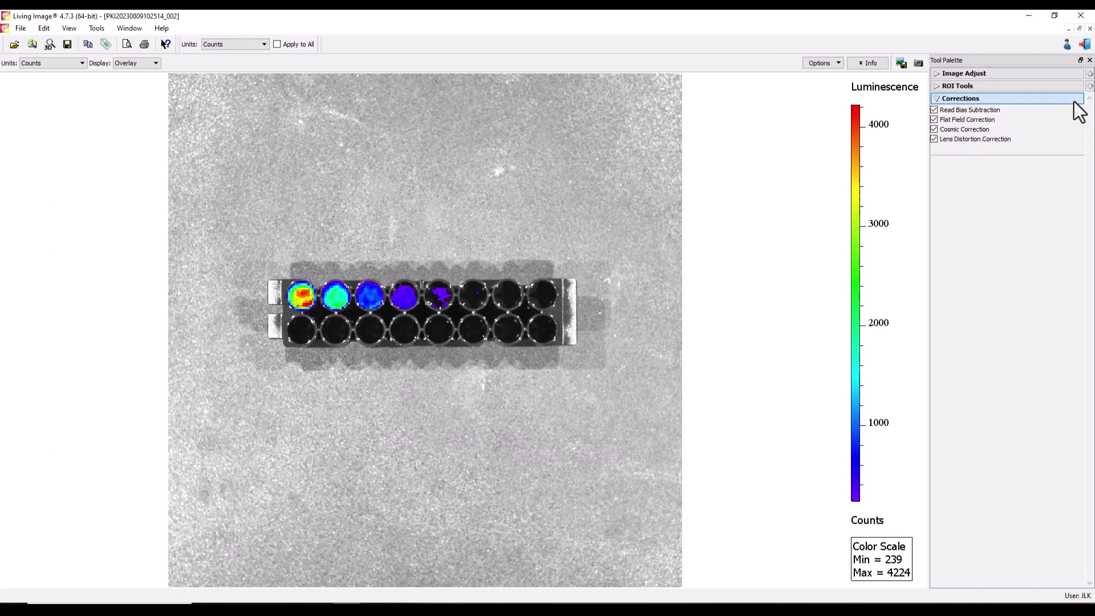
click(1056, 100)
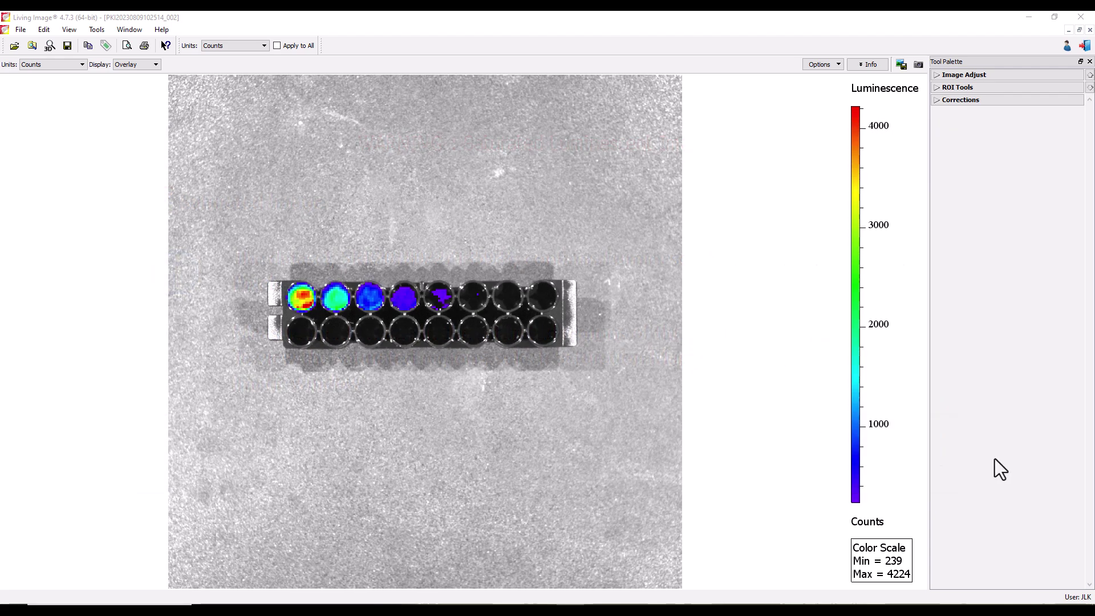
Set the color scale minimum of the luminescence image to 600.
click(996, 76)
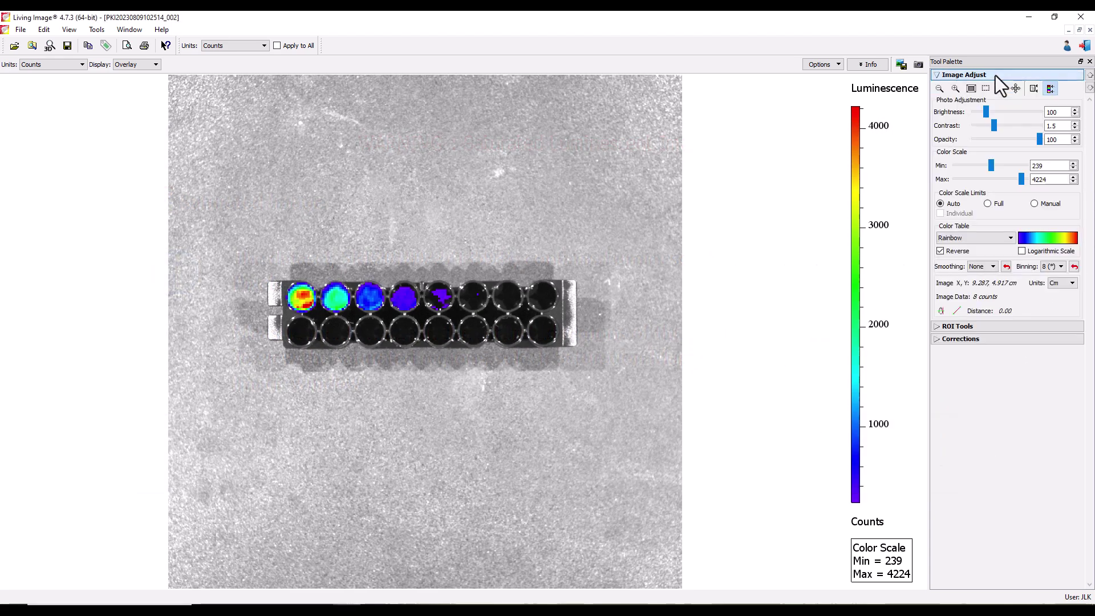
double_click(1044, 164)
text(600)
key(Return)
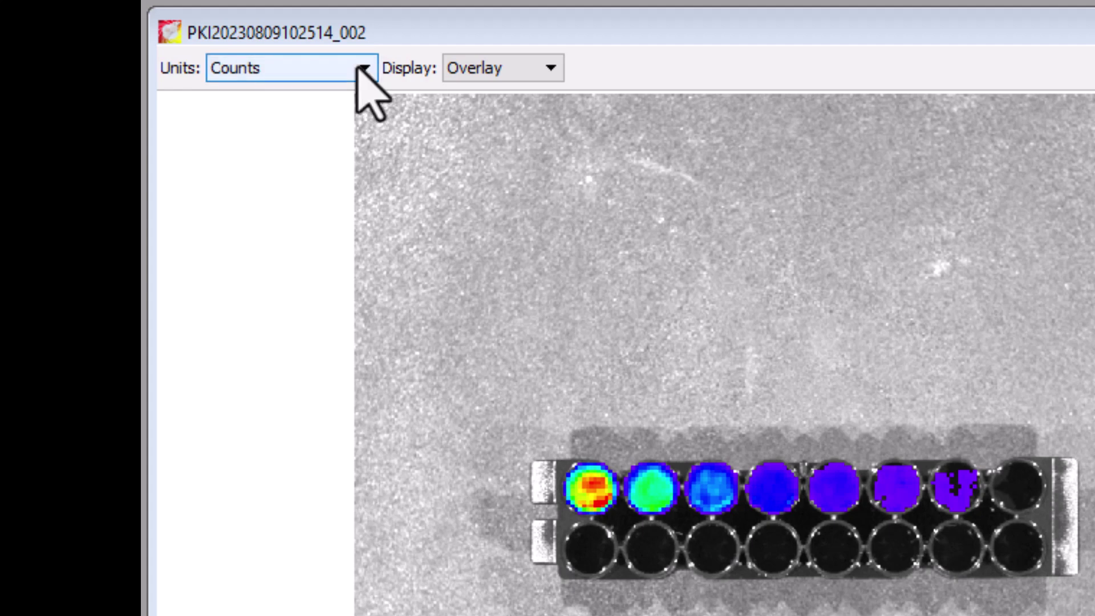
Change the image's measurement units to Radiance (Photons).
click(362, 67)
click(358, 110)
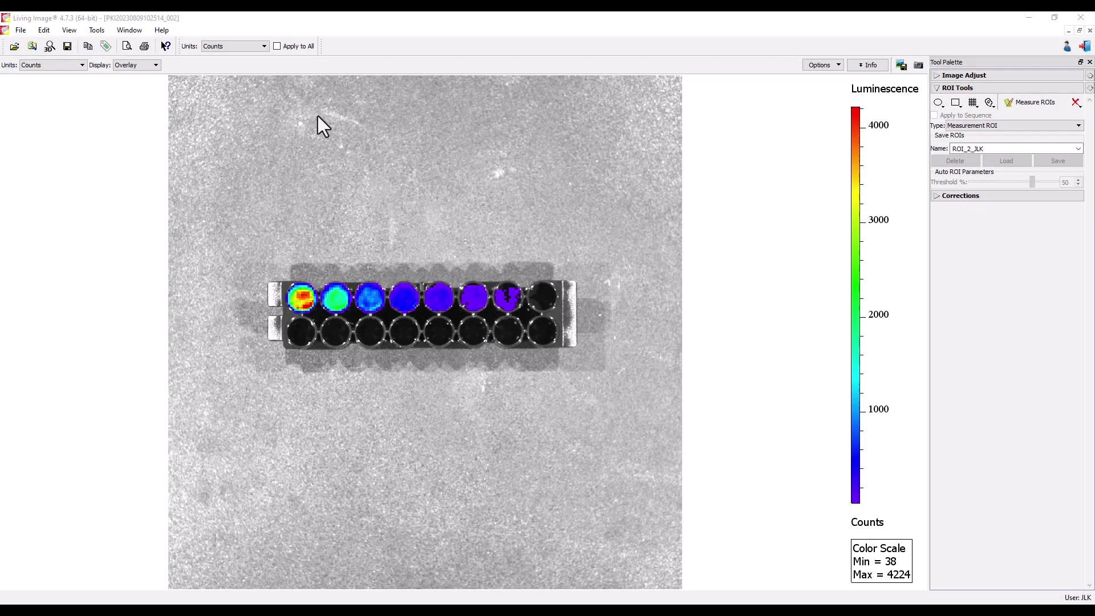
click(81, 67)
click(80, 83)
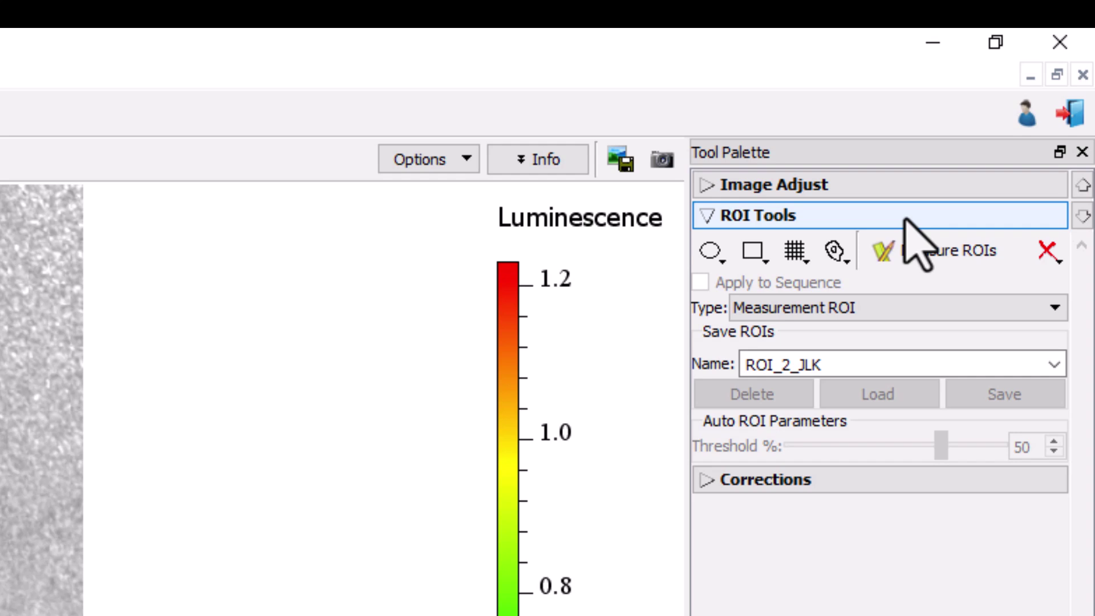
Add an 8 x 6 grid measurement ROI to the luminescence image.
click(911, 238)
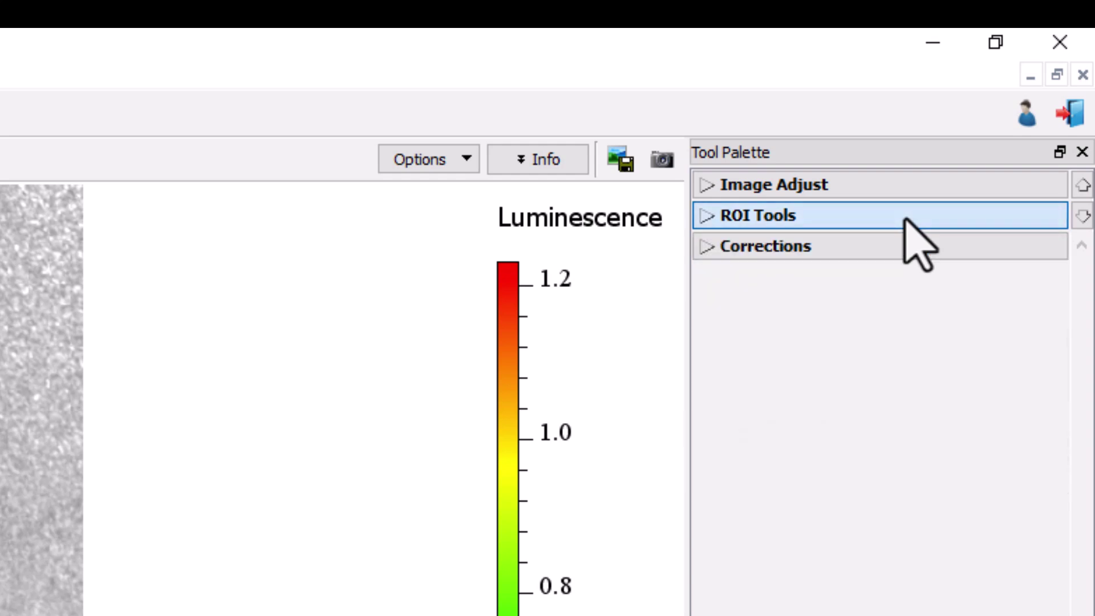
click(906, 220)
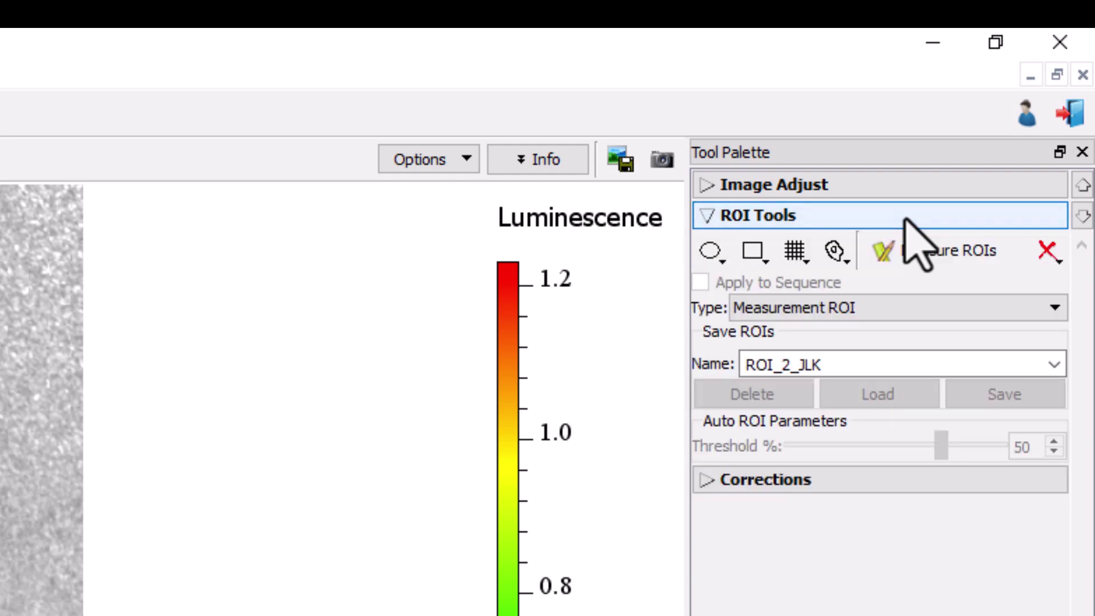
click(805, 263)
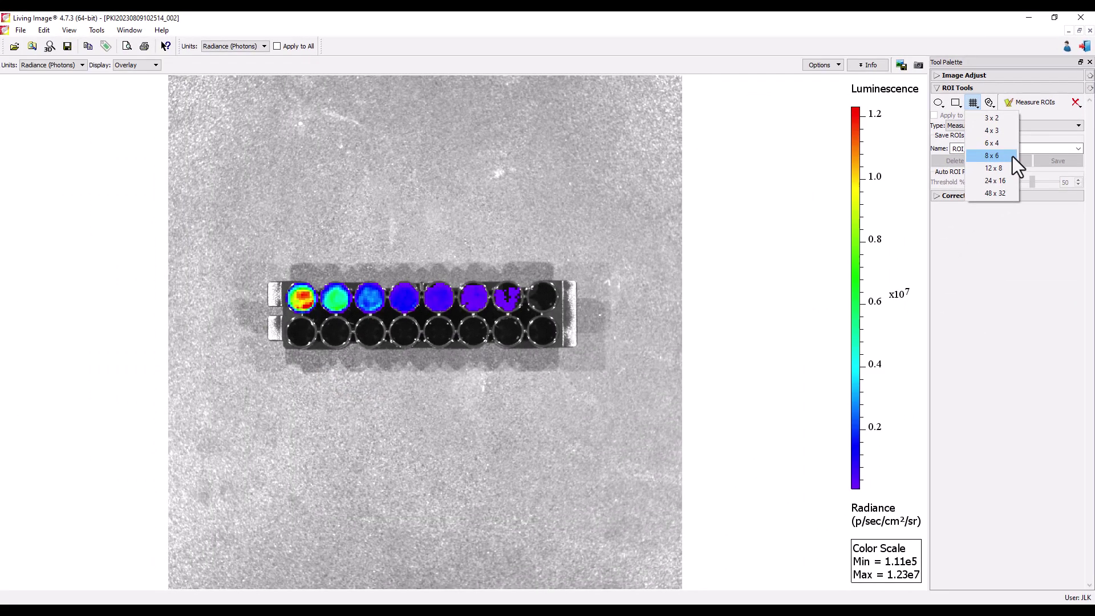
click(1012, 157)
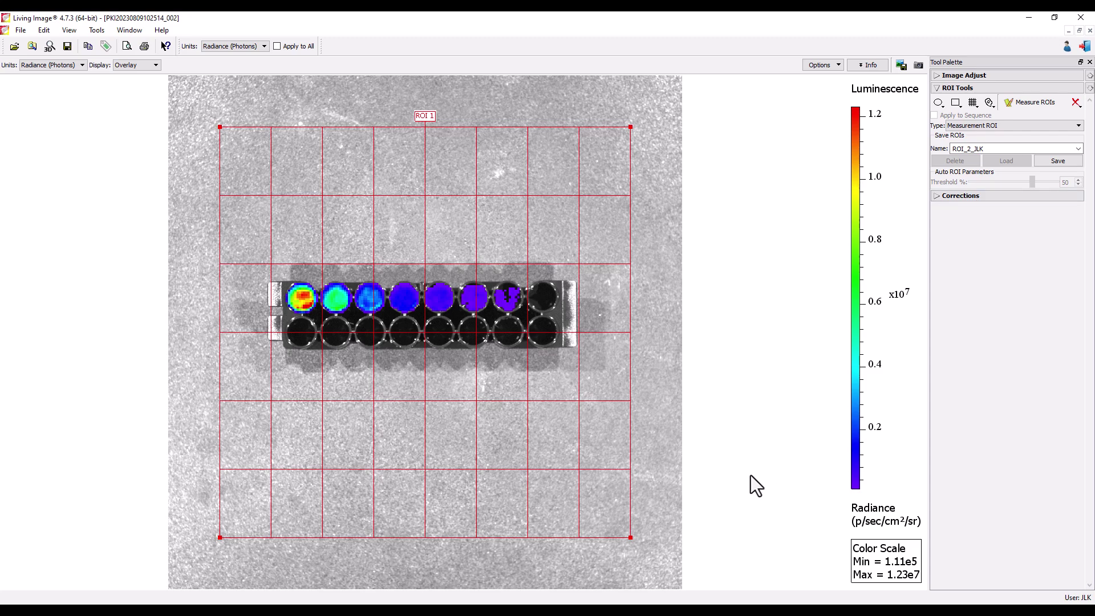
Resize, rotate and position the grid ROI so that its first two rows enclose the two rows of wells.
drag(631, 444, 658, 480)
drag(658, 572, 560, 482)
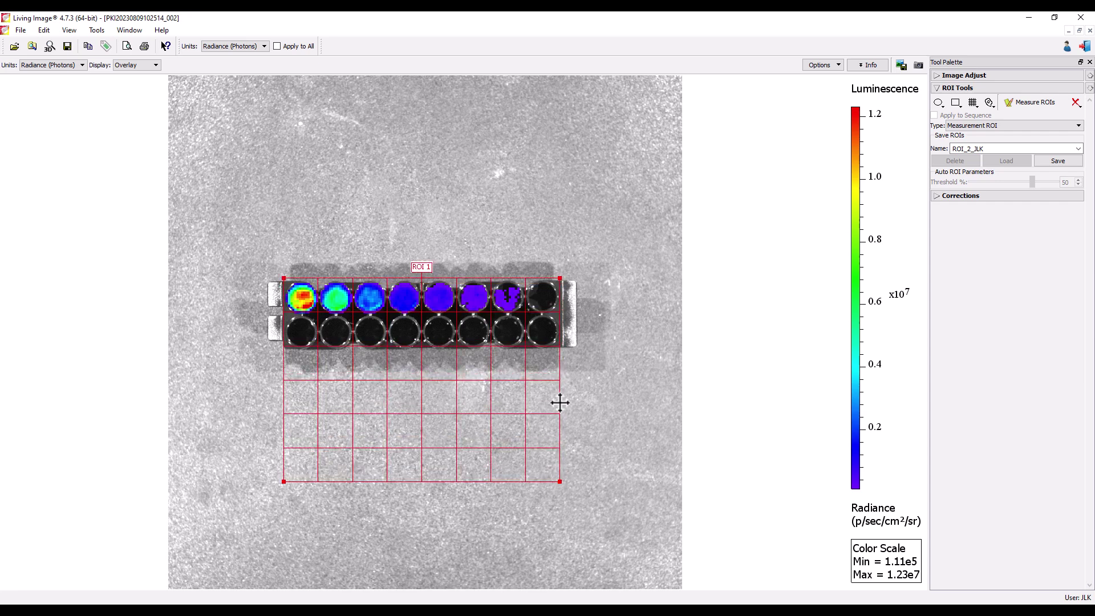
right_click(559, 279)
click(608, 302)
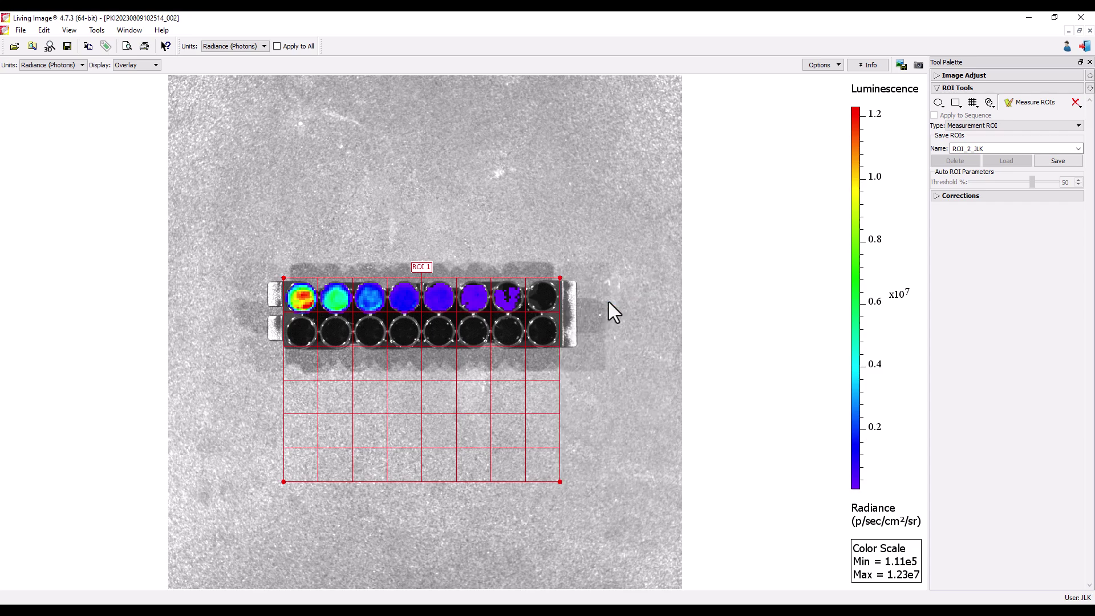
mouse_move(562, 279)
mouse_down()
mouse_move(572, 286)
mouse_move(567, 272)
mouse_up()
right_click(560, 279)
click(526, 503)
drag(531, 484, 532, 485)
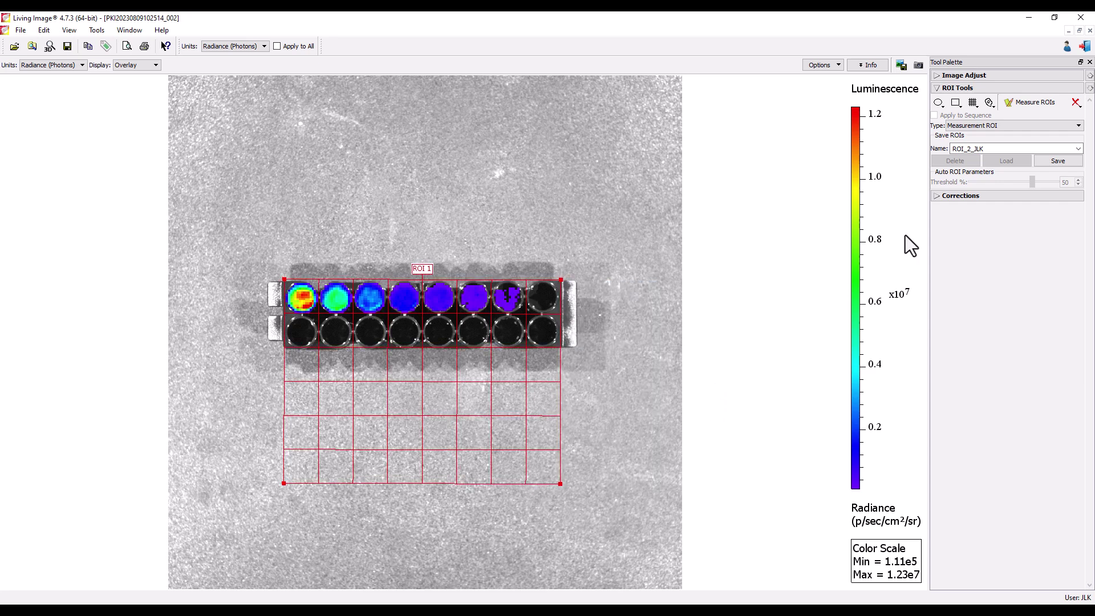
Measure the grid ROI and show its grid measurements with the measurement type Radiance (Photons).
click(1031, 106)
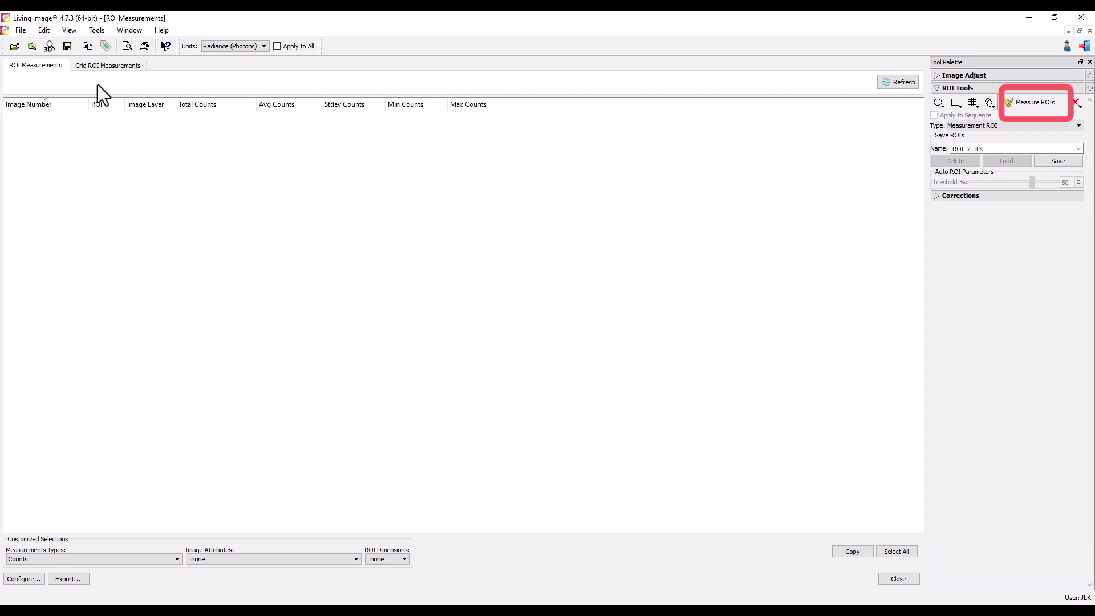
click(106, 68)
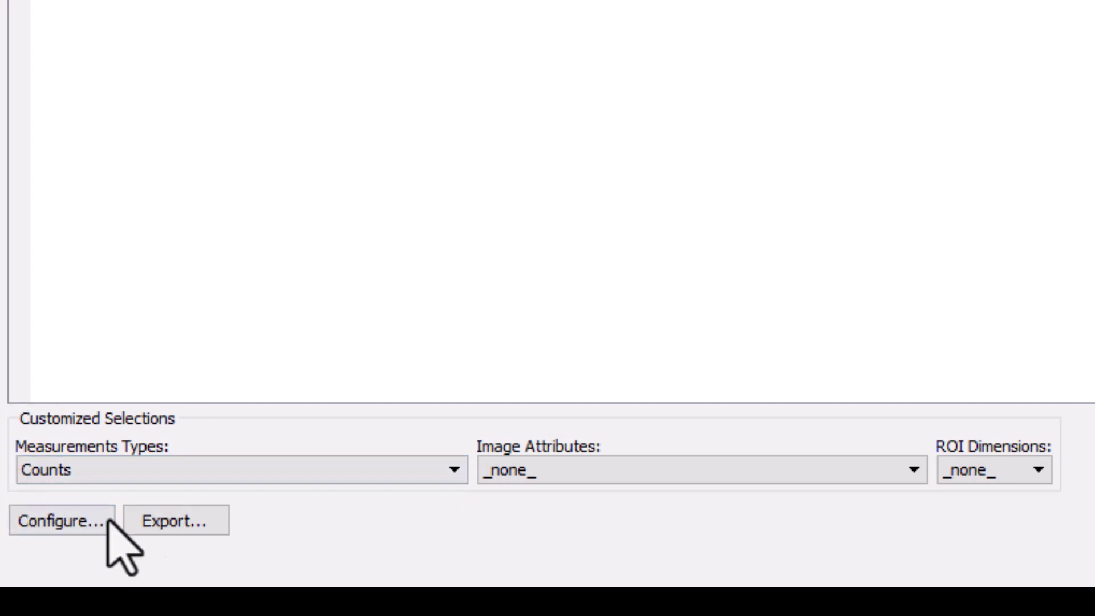
click(185, 479)
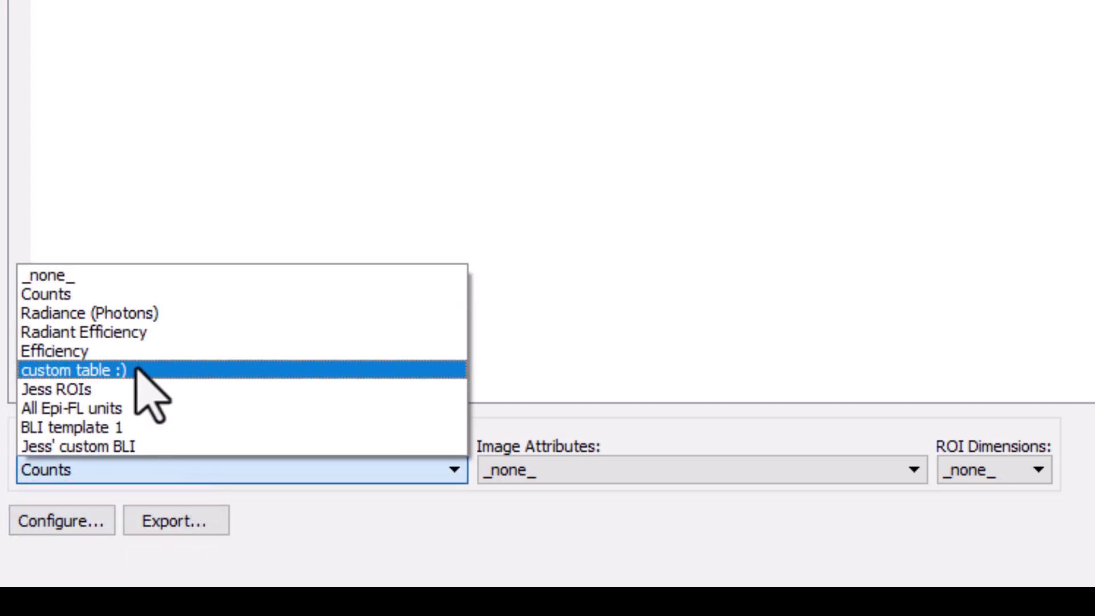
click(121, 312)
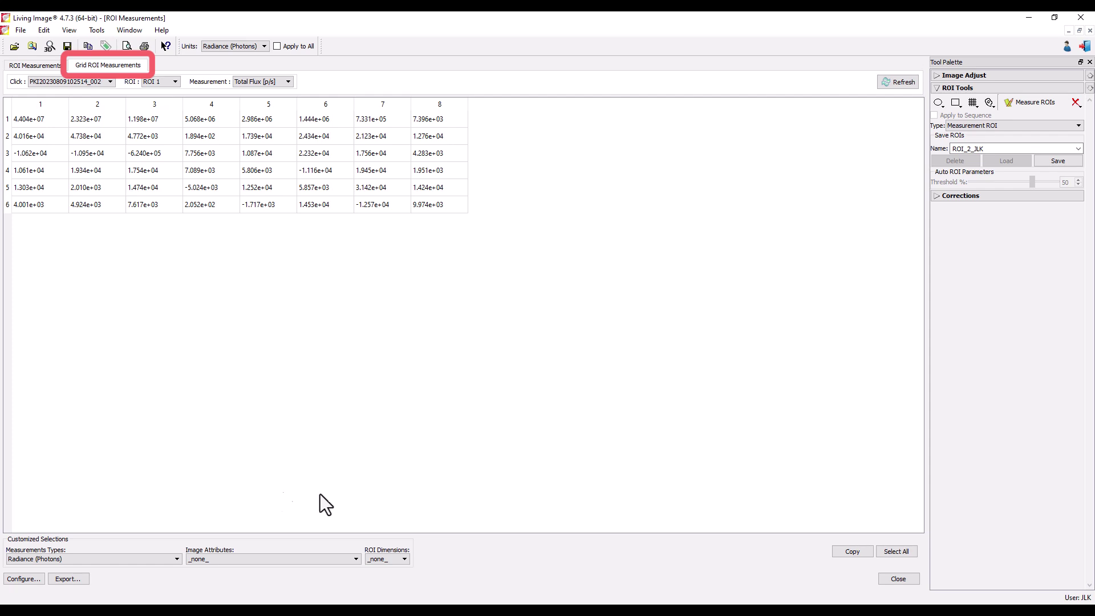
Copy the whole grid ROI measurement table and paste it at cell A1 of a blank Excel workbook.
click(912, 552)
click(856, 553)
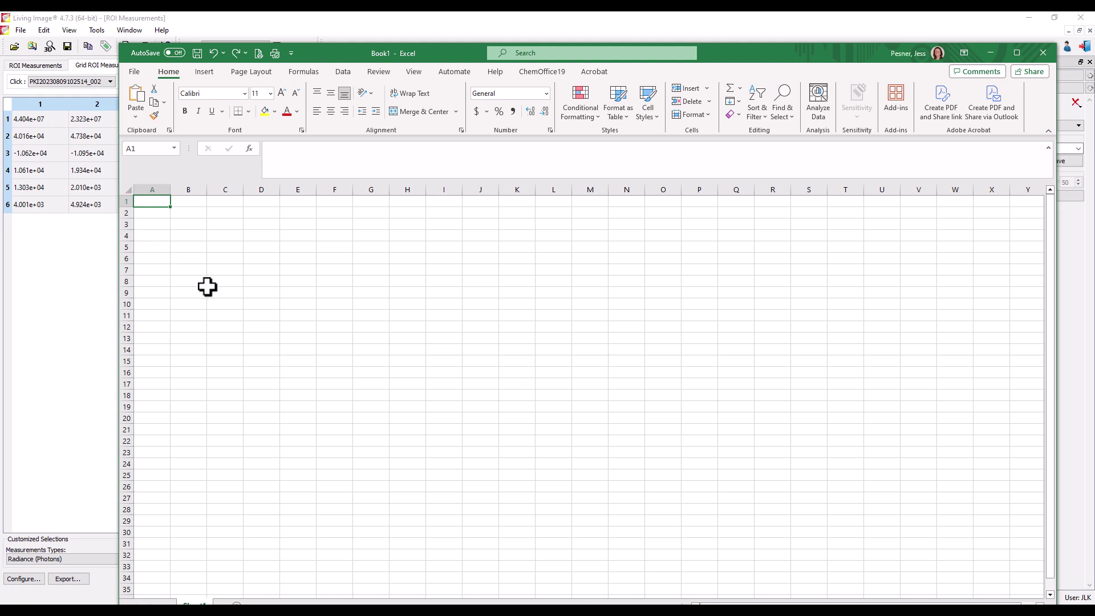
key(ctrl+v)
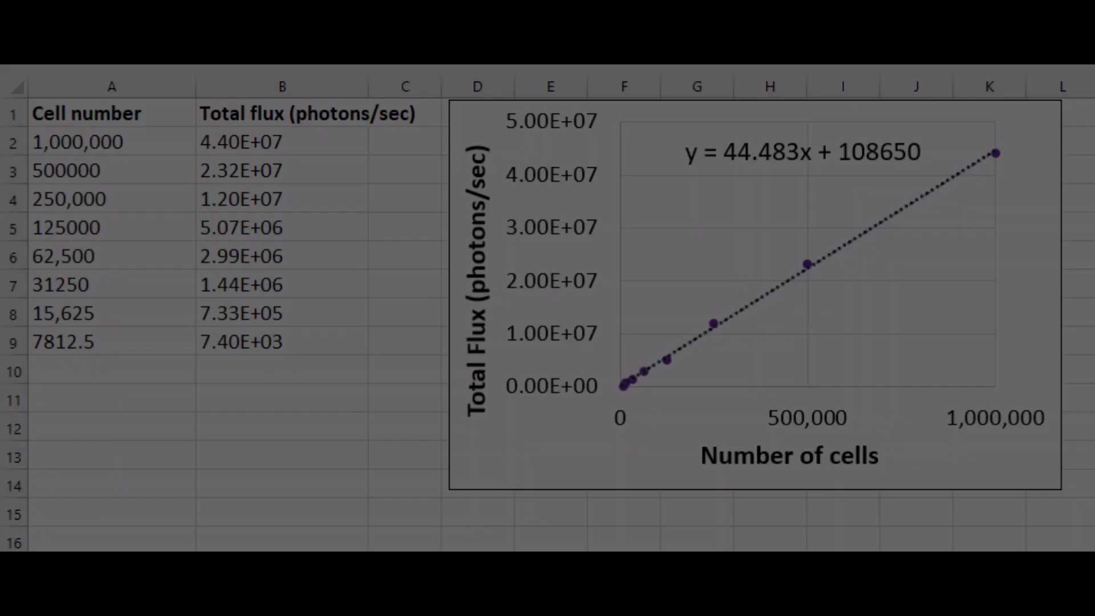